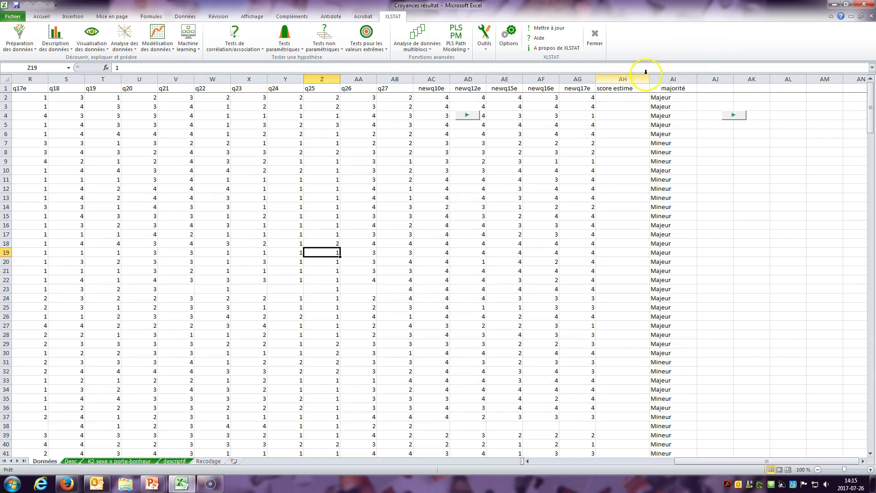
{"action": "left_click_drag", "start_coordinate": [424, 77], "coordinate": [565, 78]}
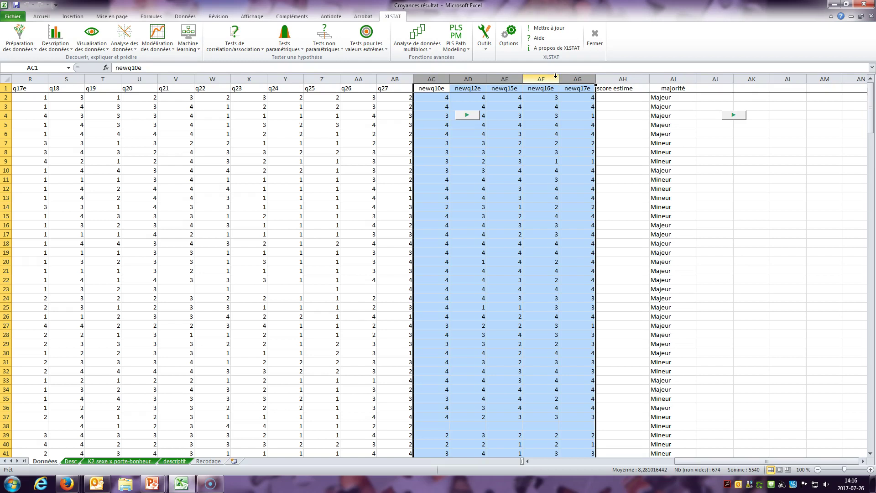
{"action": "left_click", "coordinate": [603, 97]}
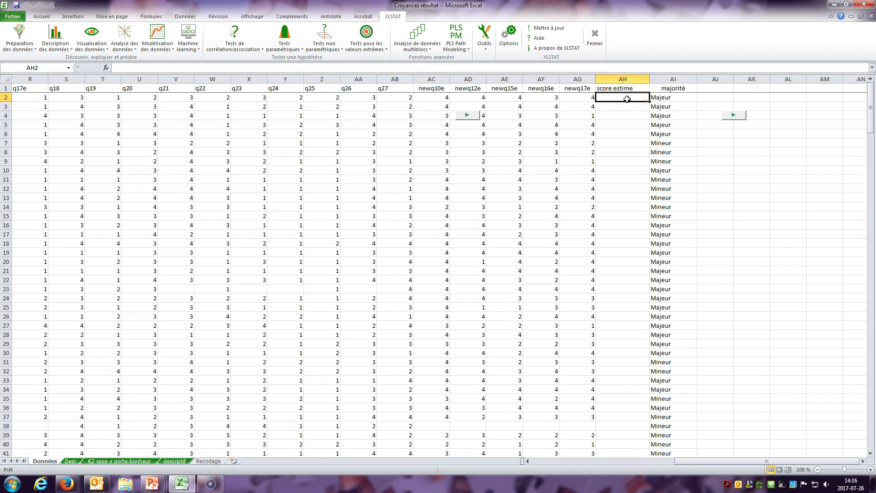
{"action": "left_click", "coordinate": [709, 99]}
{"action": "left_click", "coordinate": [634, 98]}
Insert an empty column before the newq10e column
{"action": "right_click", "coordinate": [432, 80]}
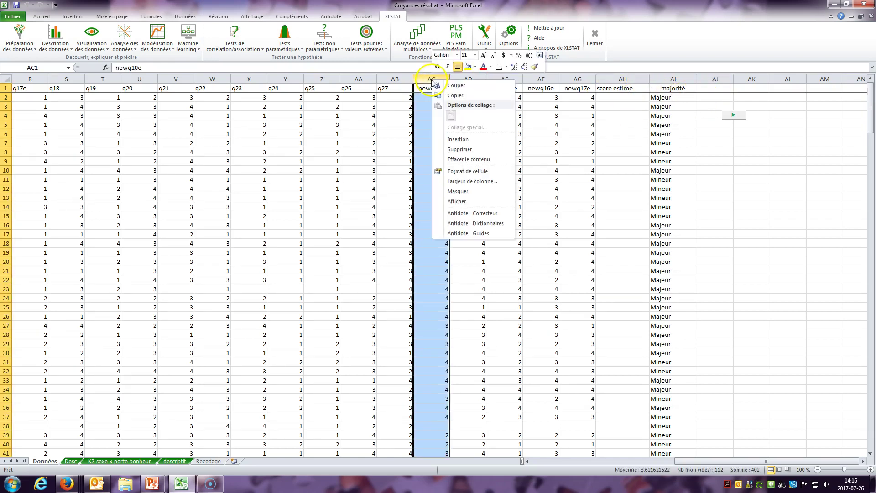
{"action": "left_click", "coordinate": [458, 139]}
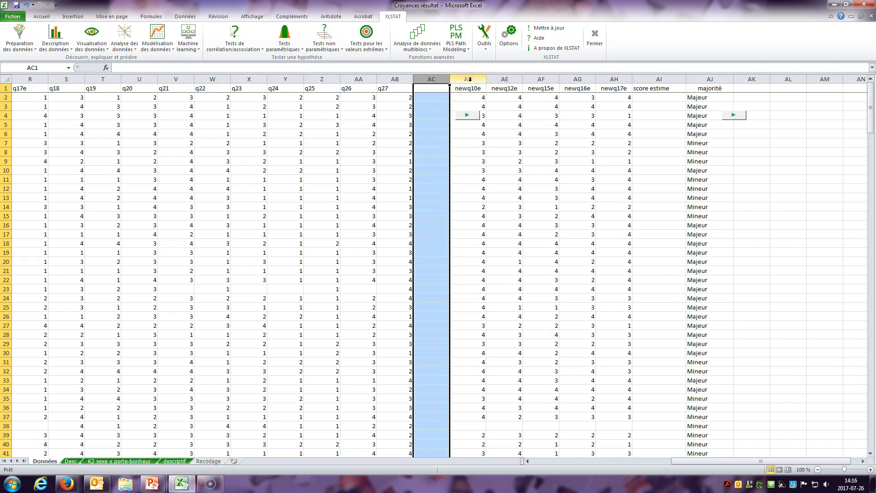
{"action": "right_click", "coordinate": [470, 79]}
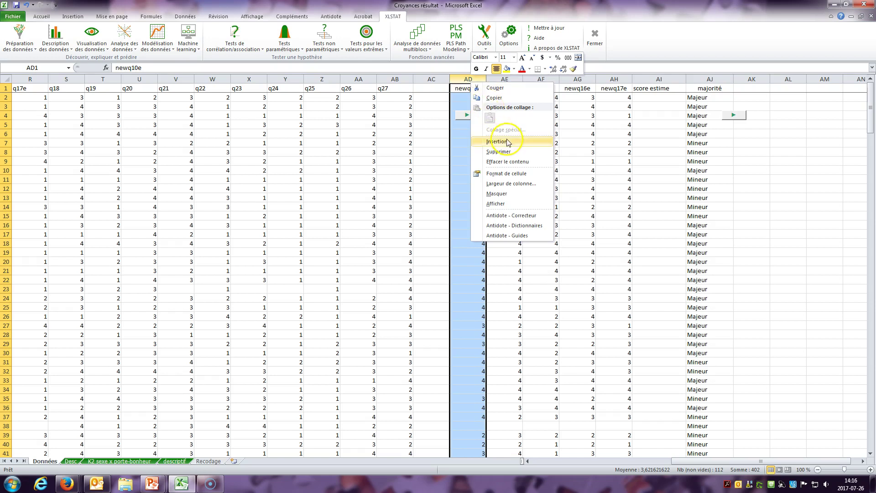
{"action": "left_click", "coordinate": [467, 79]}
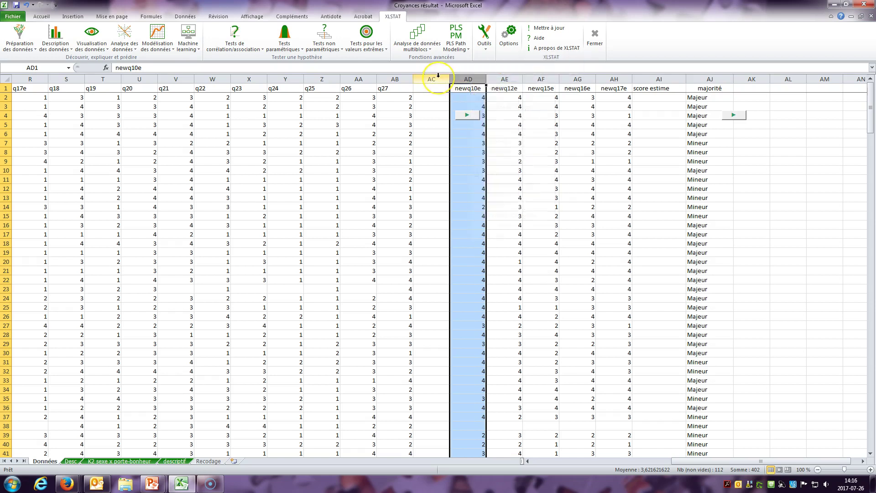
Delete the empty column AC in front of newq10e
{"action": "left_click", "coordinate": [438, 78]}
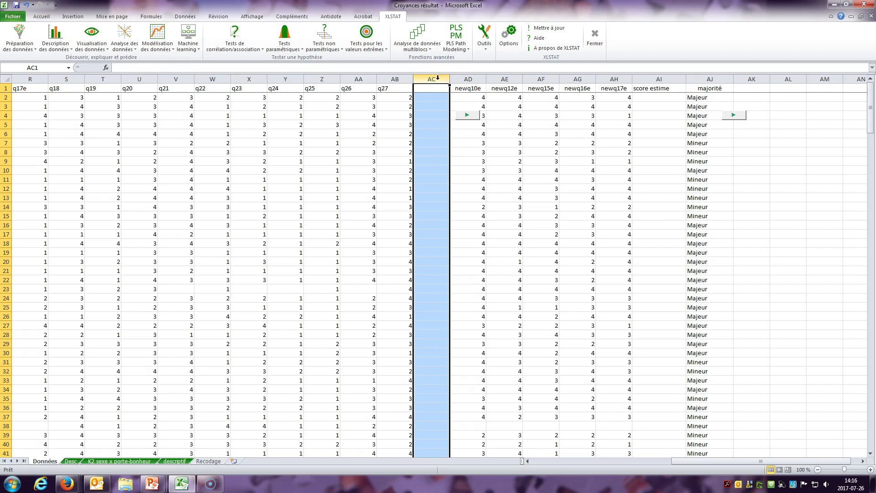
{"action": "right_click", "coordinate": [439, 78]}
{"action": "left_click", "coordinate": [466, 149]}
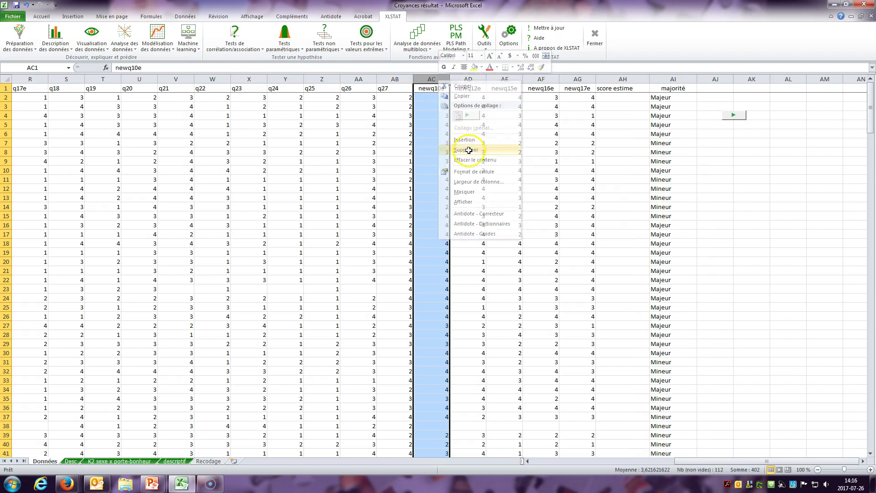
Insert the SI function into cell AH2, the first score estime cell, finding it with a function search for "SI"
{"action": "left_click", "coordinate": [610, 97]}
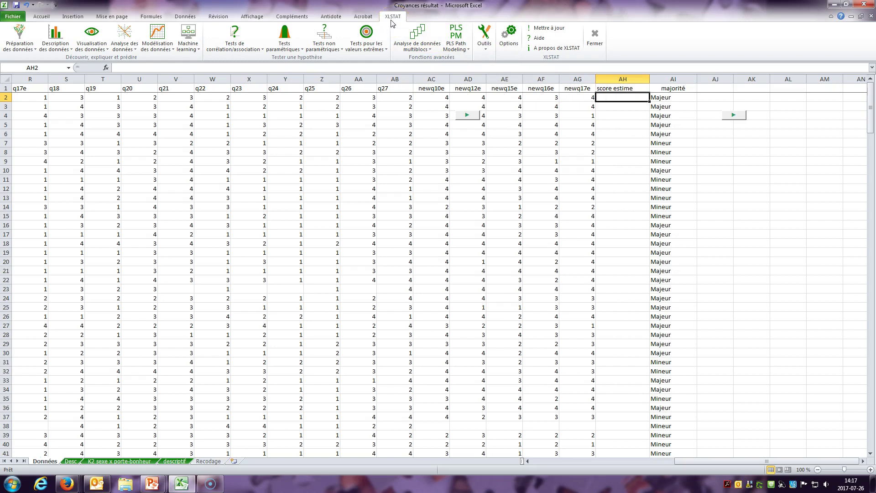
{"action": "left_click", "coordinate": [152, 19]}
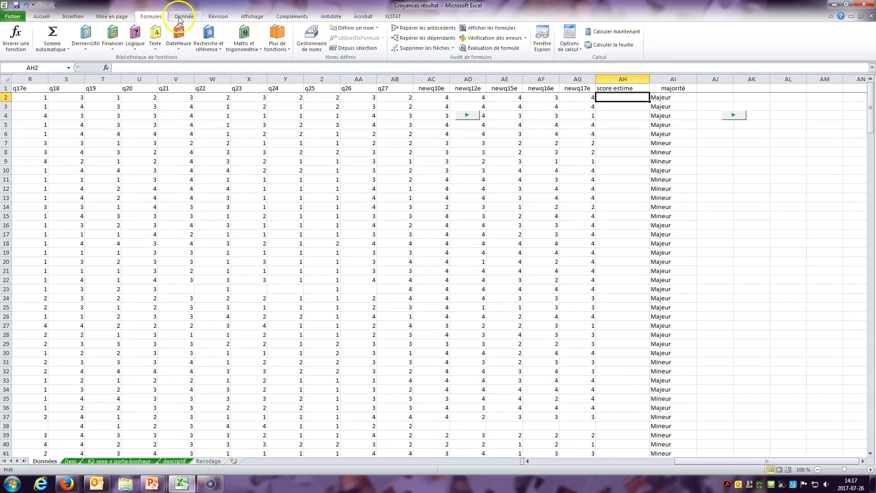
{"action": "left_click", "coordinate": [25, 53]}
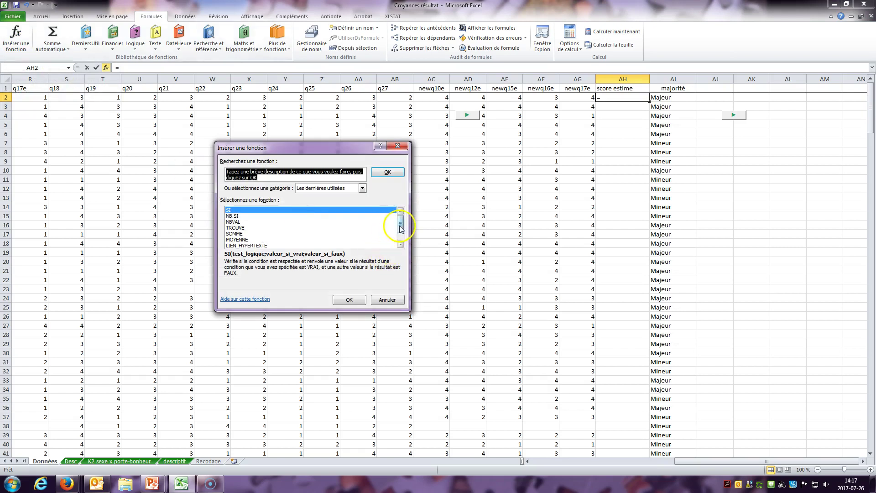
{"action": "scroll", "coordinate": [402, 244], "scroll_direction": "down", "scroll_amount": 1}
{"action": "scroll", "coordinate": [404, 233], "scroll_direction": "up", "scroll_amount": 1}
{"action": "left_click", "coordinate": [229, 211]}
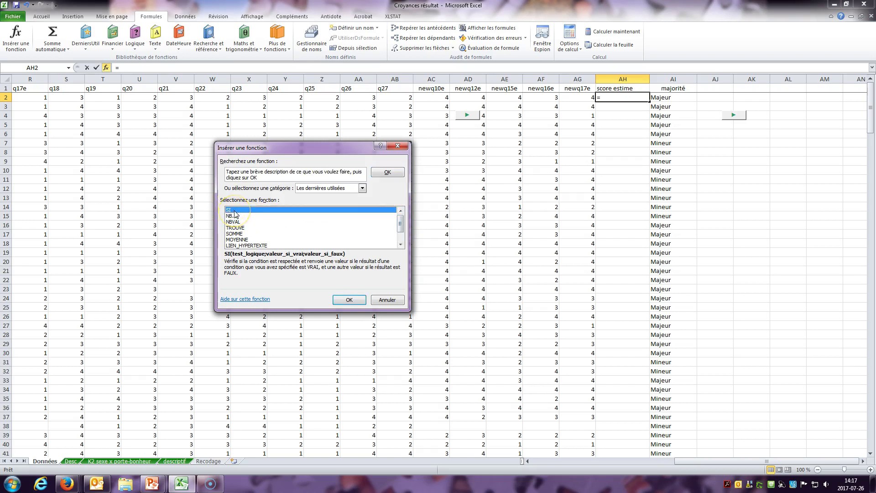
{"action": "left_click", "coordinate": [263, 177]}
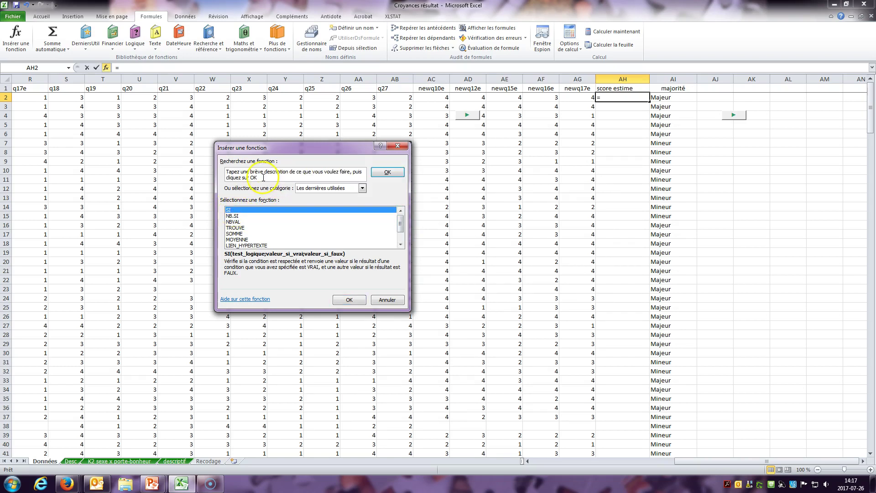
{"action": "type", "text": "SI"}
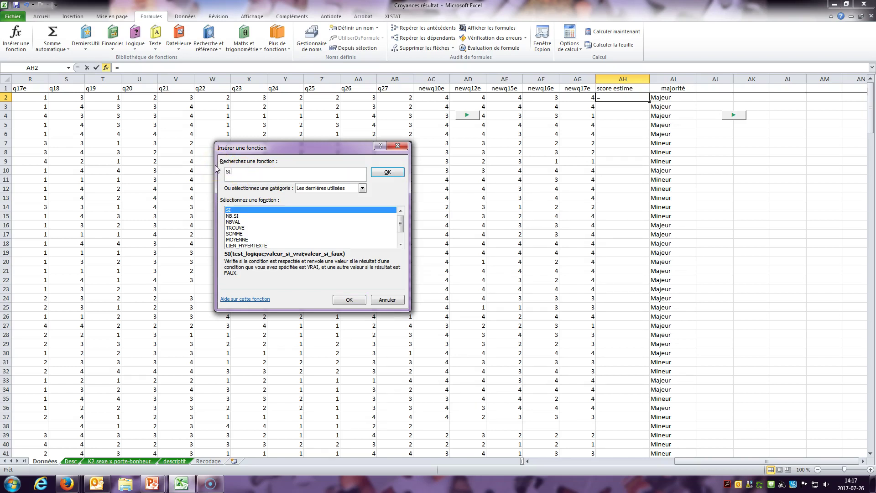
{"action": "key", "text": "Return"}
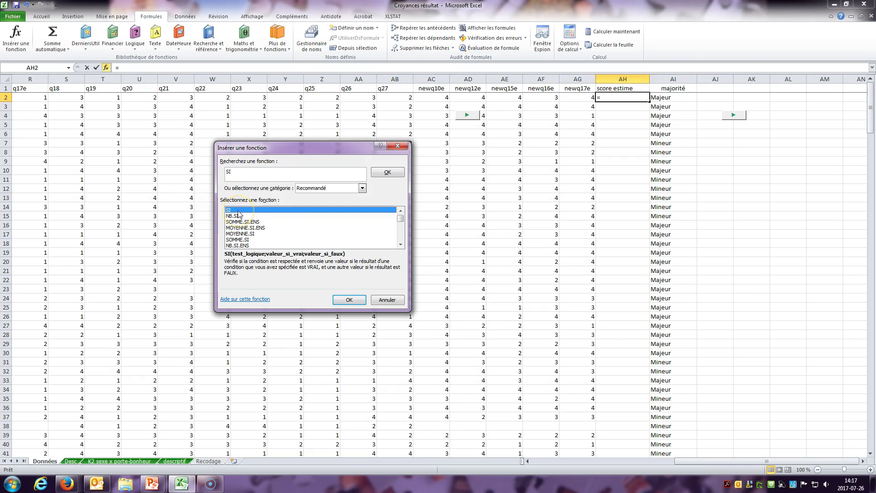
{"action": "left_click", "coordinate": [349, 300]}
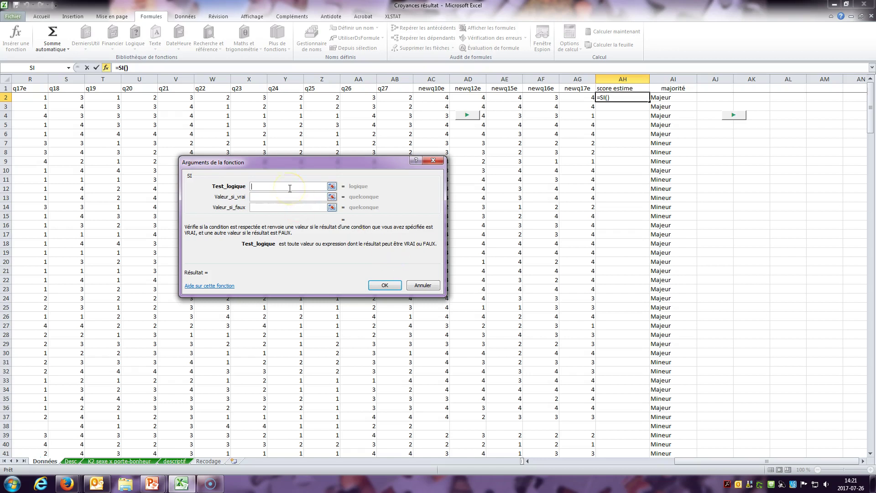
Begin the logical test with nb( and the row 2 cells of q8e, q9e, q11e, q13e and q14e: I2;J2;L2;N2;O2
{"action": "type", "text": "nb("}
{"action": "left_click", "coordinate": [332, 188]}
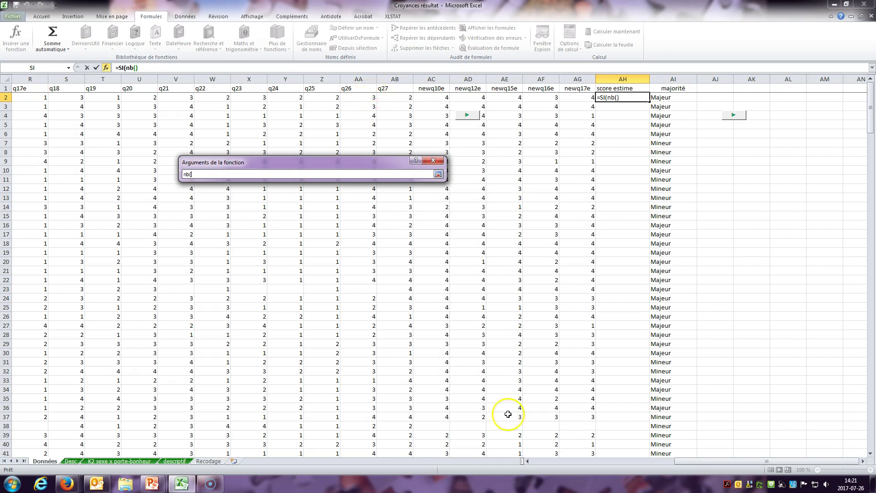
{"action": "left_click", "coordinate": [527, 462]}
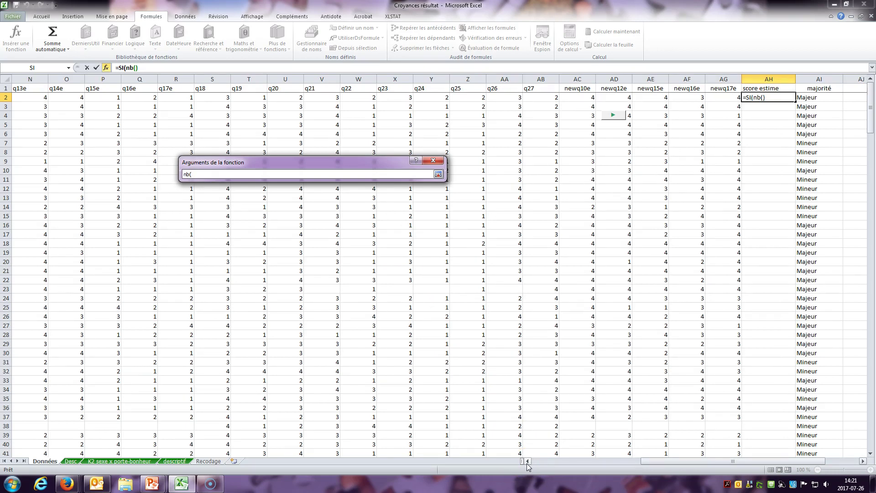
{"action": "left_click_drag", "start_coordinate": [528, 462], "coordinate": [527, 461]}
{"action": "left_click", "coordinate": [149, 99]}
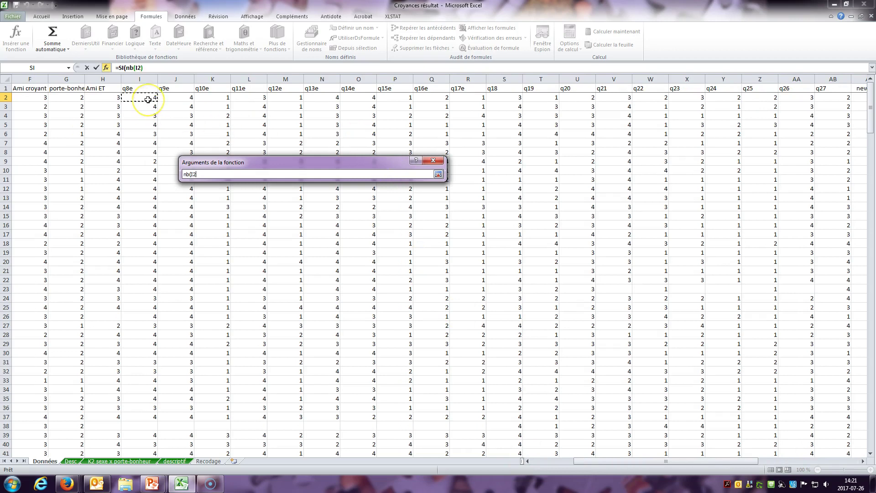
{"action": "type", "text": ";"}
{"action": "left_click", "coordinate": [174, 100]}
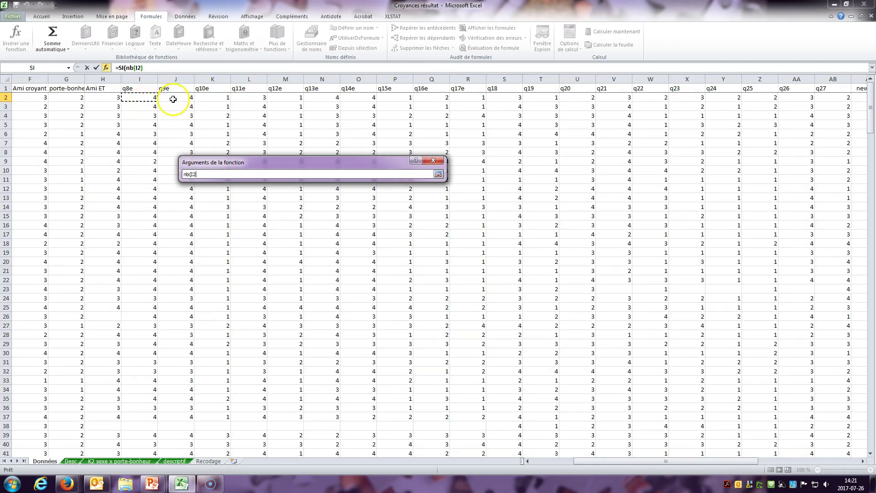
{"action": "type", "text": ";J2"}
{"action": "left_click", "coordinate": [247, 101]}
{"action": "type", "text": ";L2"}
{"action": "left_click", "coordinate": [316, 100]}
{"action": "type", "text": ";N2"}
{"action": "left_click", "coordinate": [357, 98]}
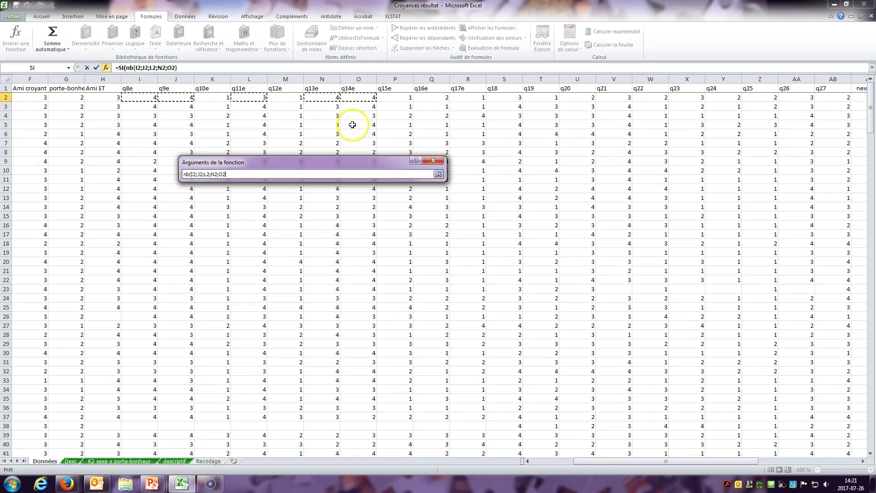
Add the row 2 cells of newq10e through newq17e to the nb argument list: AC2;AD2;AE2;AF2;AG2
{"action": "left_click_drag", "start_coordinate": [578, 461], "coordinate": [710, 457]}
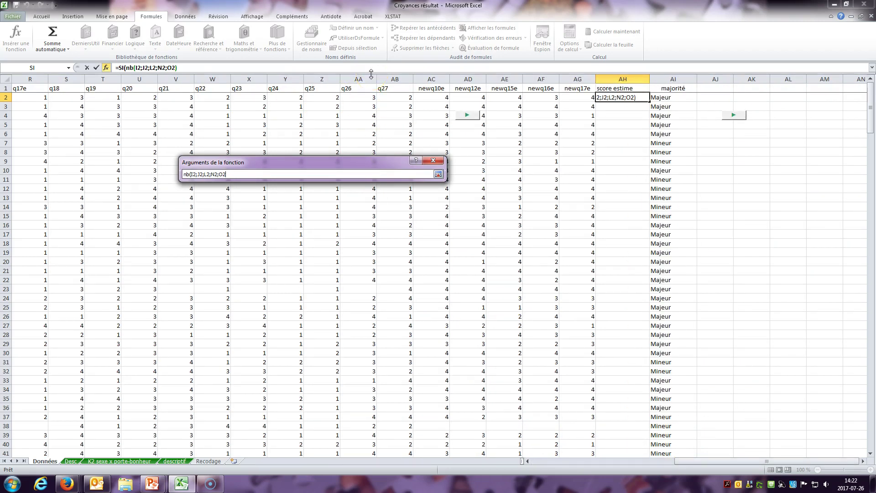
{"action": "type", "text": ";"}
{"action": "left_click", "coordinate": [441, 98]}
{"action": "left_click", "coordinate": [481, 98], "text": "ctrl"}
{"action": "left_click", "coordinate": [518, 97], "text": "ctrl"}
{"action": "left_click", "coordinate": [551, 97], "text": "ctrl"}
{"action": "left_click", "coordinate": [572, 98], "text": "ctrl"}
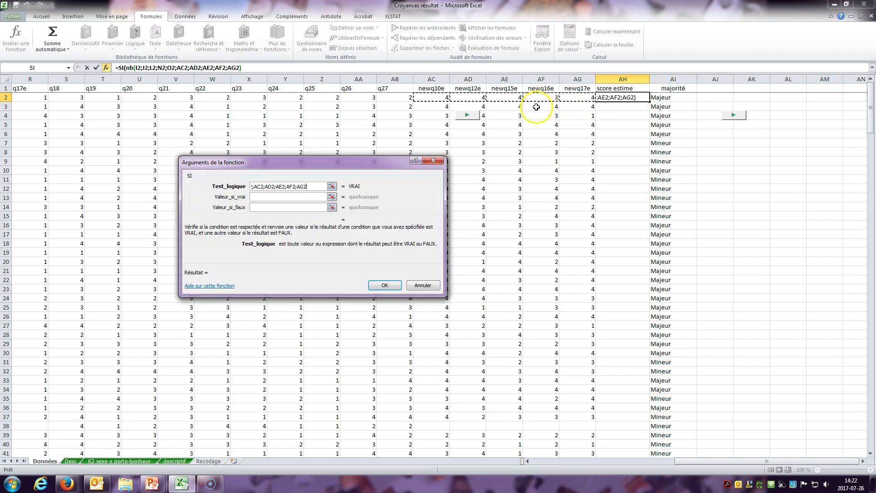
Close the nb parenthesis and complete the logical test with =10
{"action": "type", "text": ")"}
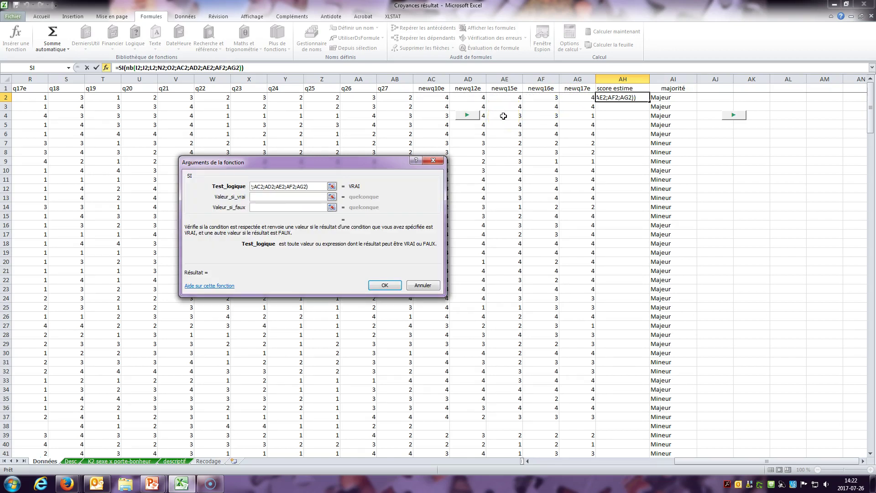
{"action": "type", "text": "+"}
{"action": "type", "text": "10"}
{"action": "left_click", "coordinate": [310, 197]}
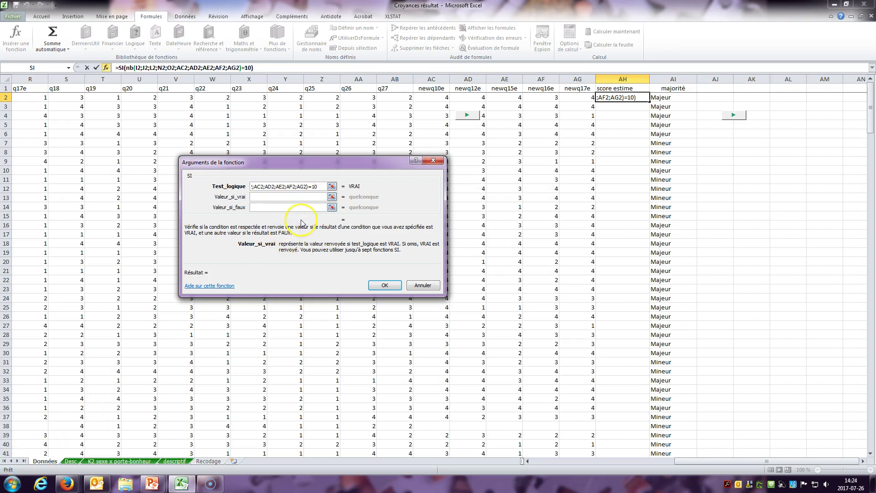
{"action": "left_click_drag", "start_coordinate": [213, 207], "coordinate": [228, 206]}
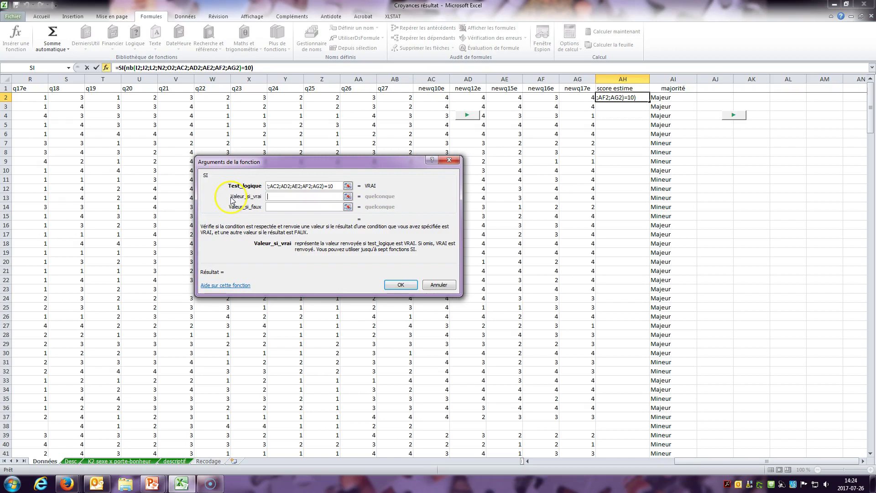
{"action": "left_click", "coordinate": [270, 195]}
{"action": "left_click", "coordinate": [269, 197]}
{"action": "left_click", "coordinate": [293, 206]}
{"action": "left_click", "coordinate": [272, 219]}
Begin the value-if-true argument with SOMME( and the row 2 cells I2;J2;L2;M2
{"action": "left_click", "coordinate": [287, 196]}
{"action": "type", "text": "SOMME("}
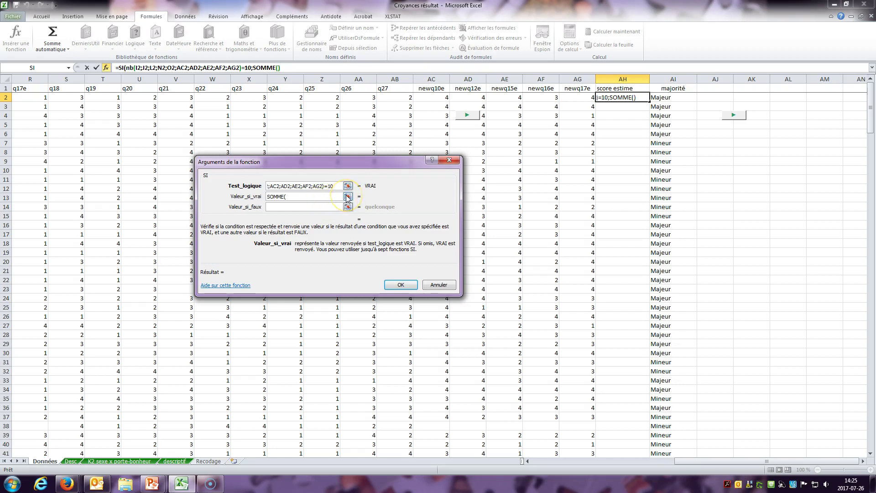
{"action": "left_click", "coordinate": [334, 187]}
{"action": "left_click", "coordinate": [348, 198]}
{"action": "left_click", "coordinate": [652, 472]}
{"action": "left_click_drag", "start_coordinate": [684, 462], "coordinate": [558, 470]}
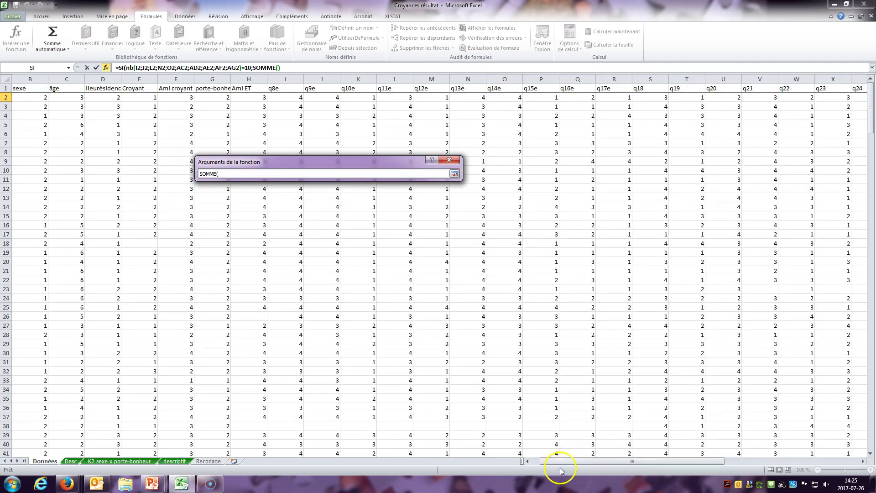
{"action": "left_click", "coordinate": [300, 101]}
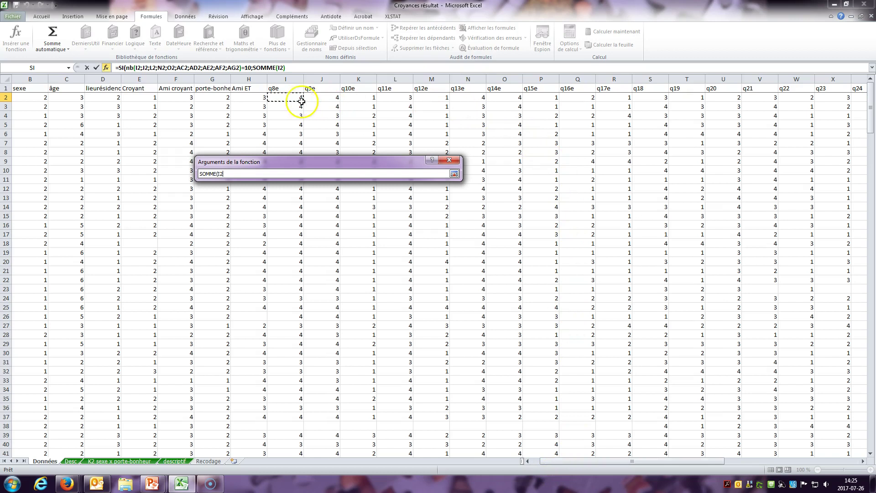
{"action": "left_click", "coordinate": [332, 99], "text": "ctrl"}
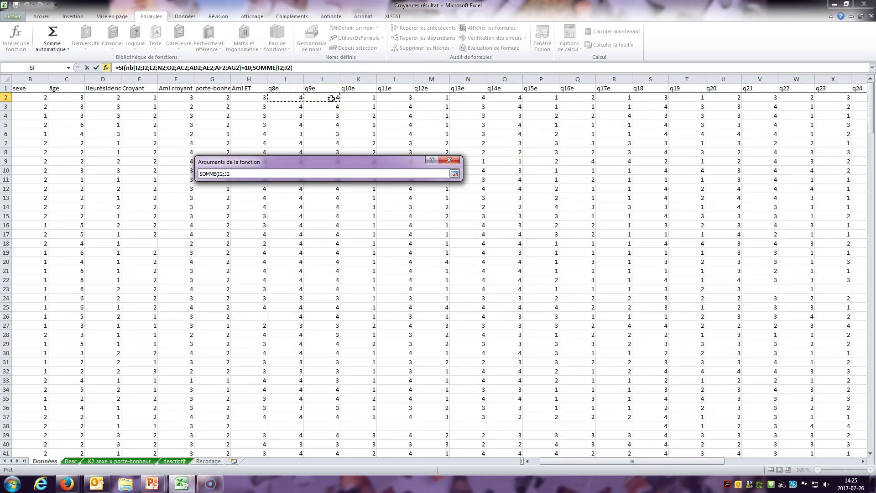
{"action": "left_click", "coordinate": [396, 98], "text": "ctrl"}
{"action": "left_click", "coordinate": [421, 98], "text": "ctrl"}
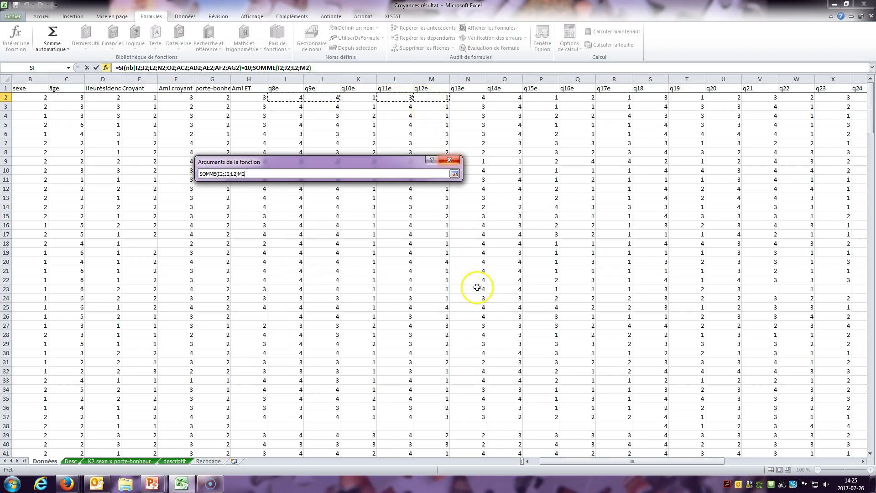
Add the range AC2:AG2, newq10e to newq17e, to the SOMME arguments and close the parenthesis
{"action": "left_click_drag", "start_coordinate": [588, 461], "coordinate": [740, 461]}
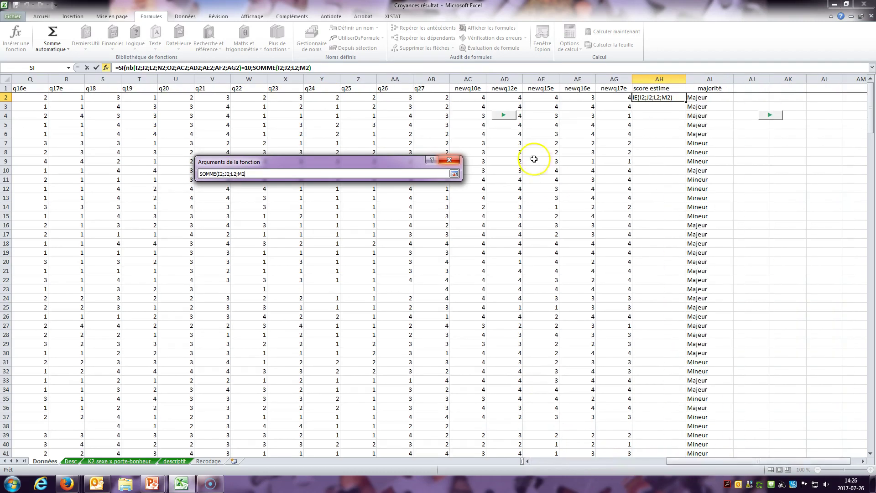
{"action": "left_click_drag", "start_coordinate": [471, 97], "coordinate": [596, 107]}
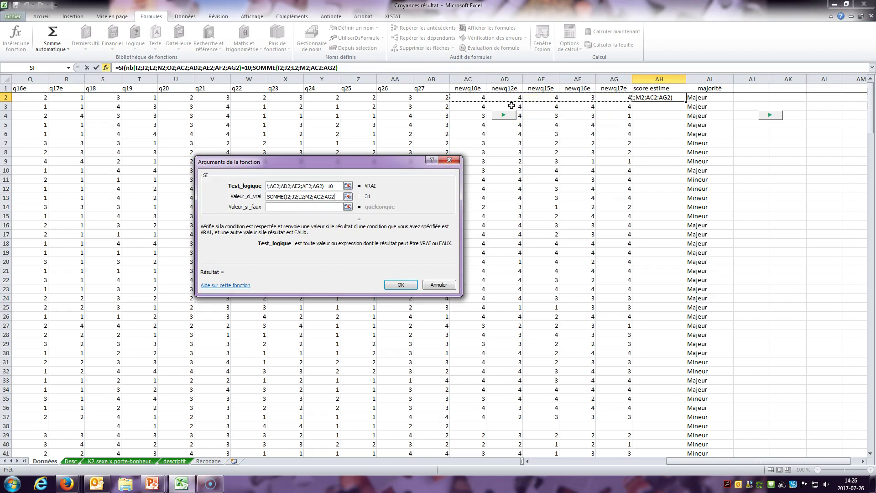
{"action": "type", "text": ")"}
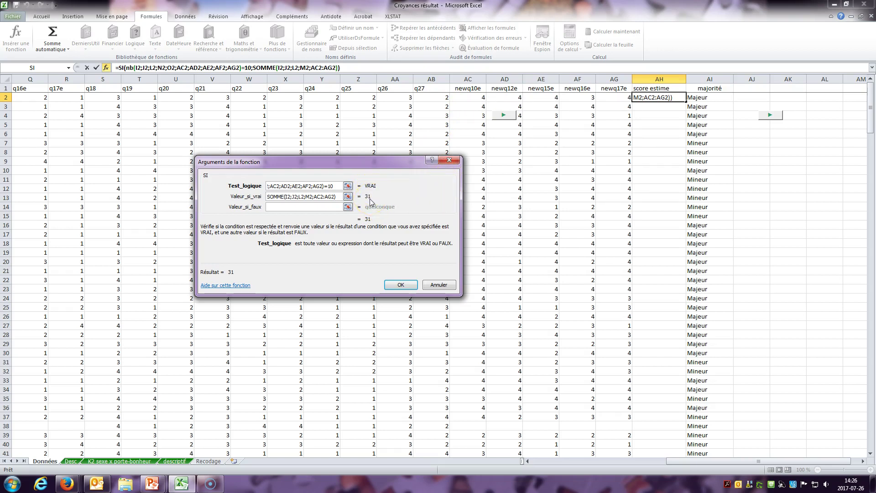
Set the value-if-false argument to an empty text string, "", and validate the SI formula in AH2
{"action": "left_click", "coordinate": [325, 211]}
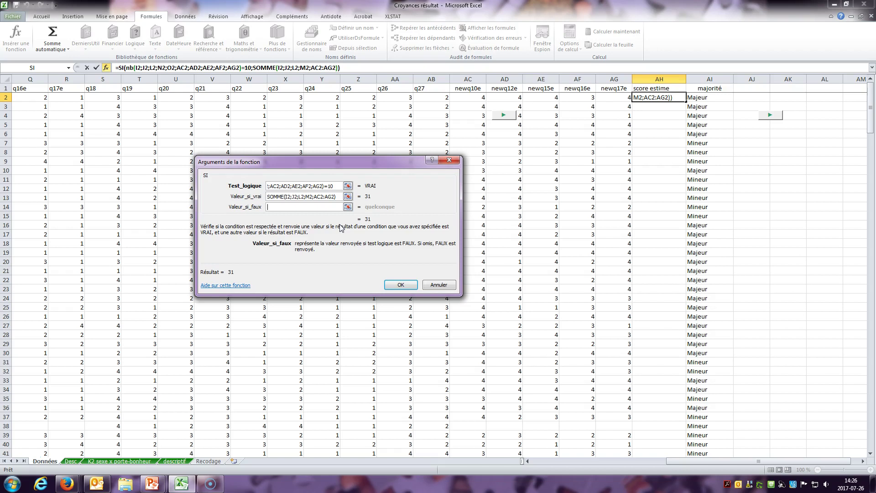
{"action": "type", "text": "»"}
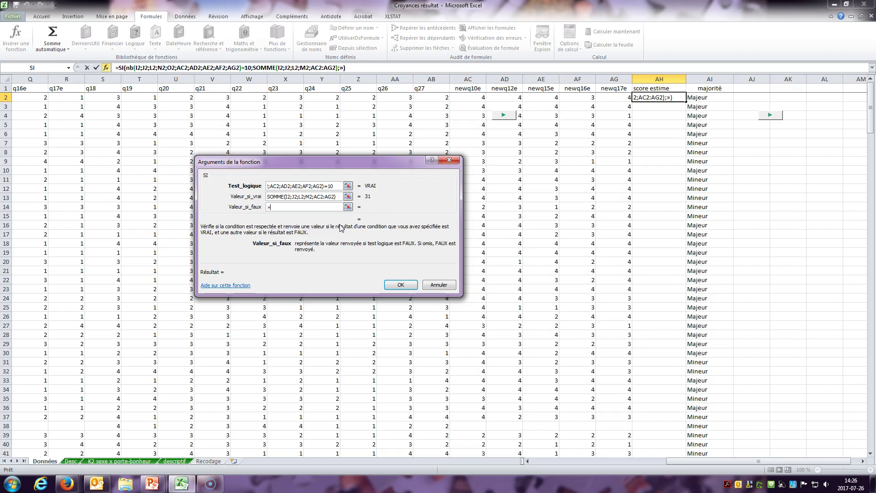
{"action": "type", "text": "«"}
{"action": "key", "text": "BackSpace"}
{"action": "key", "text": "BackSpace"}
{"action": "type", "text": "\"\""}
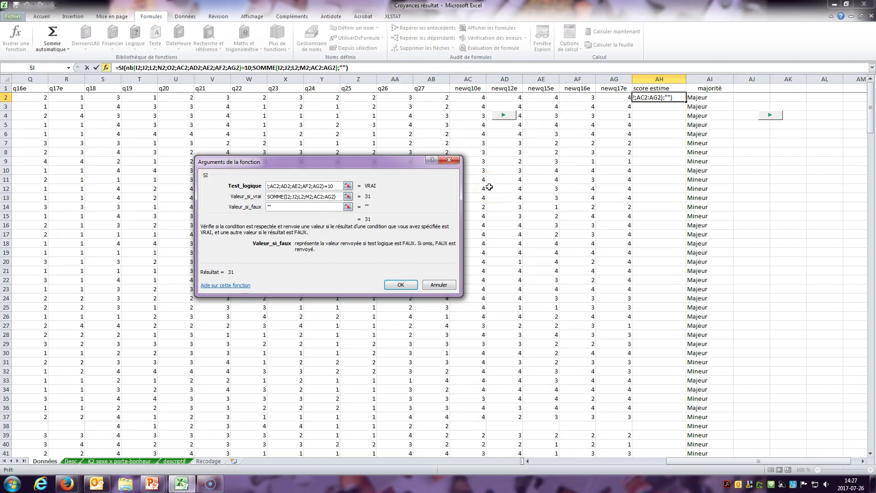
{"action": "left_click", "coordinate": [400, 285]}
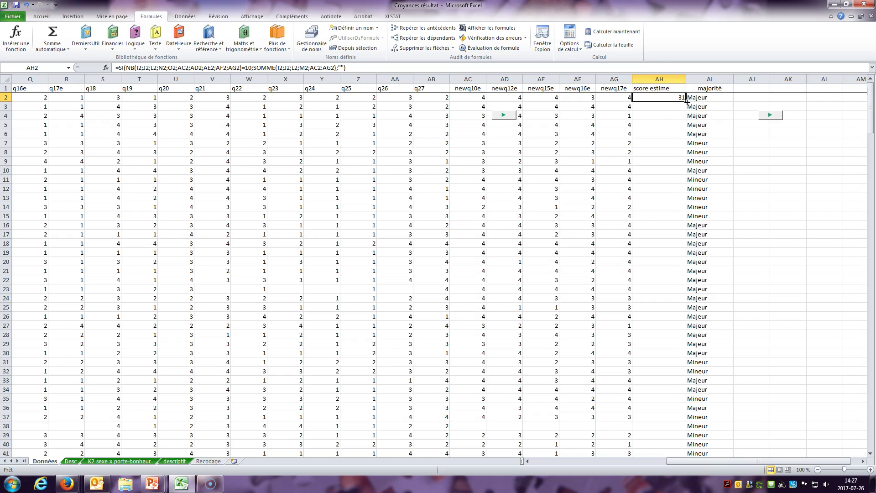
Fill the score estime formula from AH2 down to AH114, the last data row
{"action": "left_click_drag", "start_coordinate": [687, 102], "coordinate": [681, 206]}
{"action": "scroll", "coordinate": [779, 187], "scroll_direction": "up", "scroll_amount": 4}
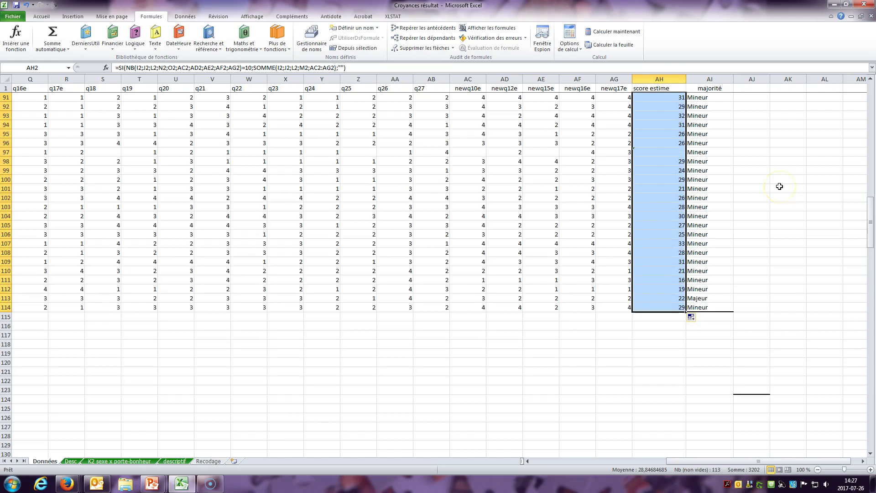
{"action": "scroll", "coordinate": [780, 186], "scroll_direction": "up", "scroll_amount": 11}
{"action": "scroll", "coordinate": [780, 186], "scroll_direction": "up", "scroll_amount": 14}
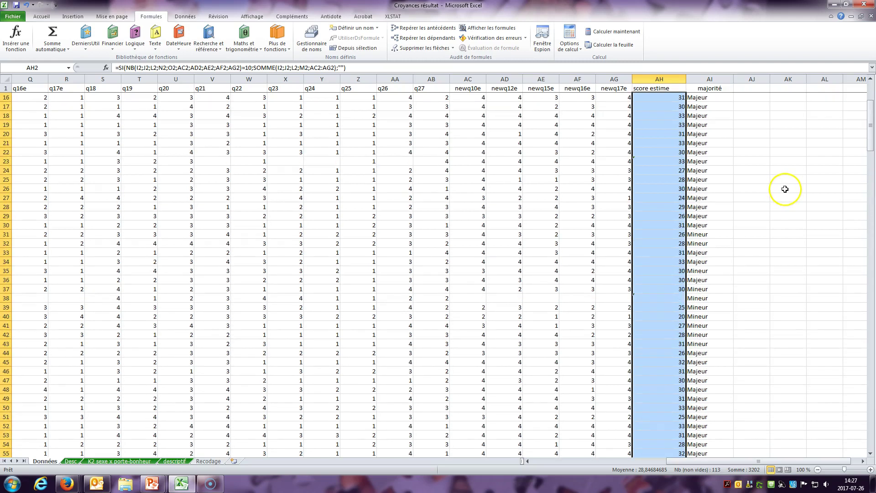
{"action": "scroll", "coordinate": [785, 189], "scroll_direction": "up", "scroll_amount": 5}
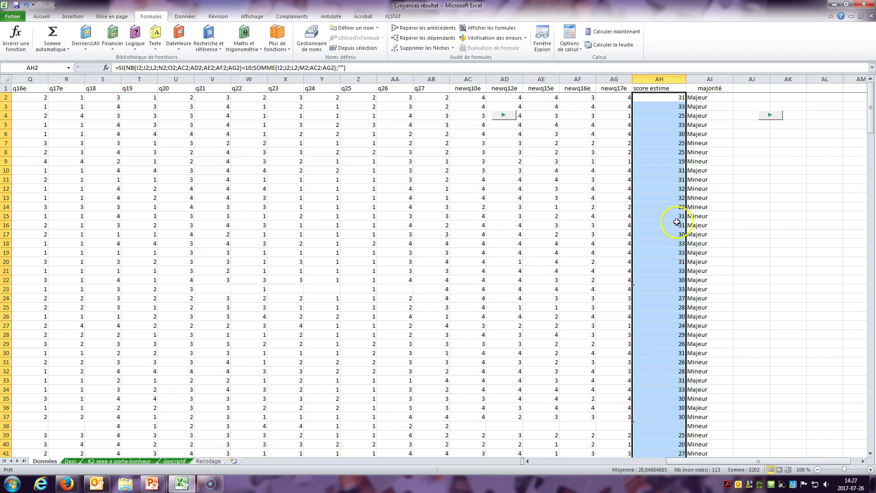
{"action": "left_click", "coordinate": [672, 262]}
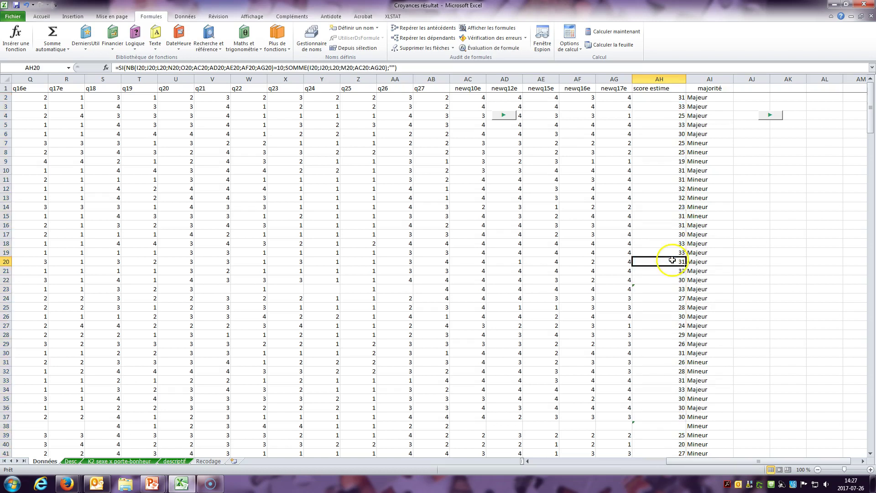
Delete the formula from the blank score estime cell AH38 so that the cell is truly empty
{"action": "scroll", "coordinate": [670, 261], "scroll_direction": "down", "scroll_amount": 3}
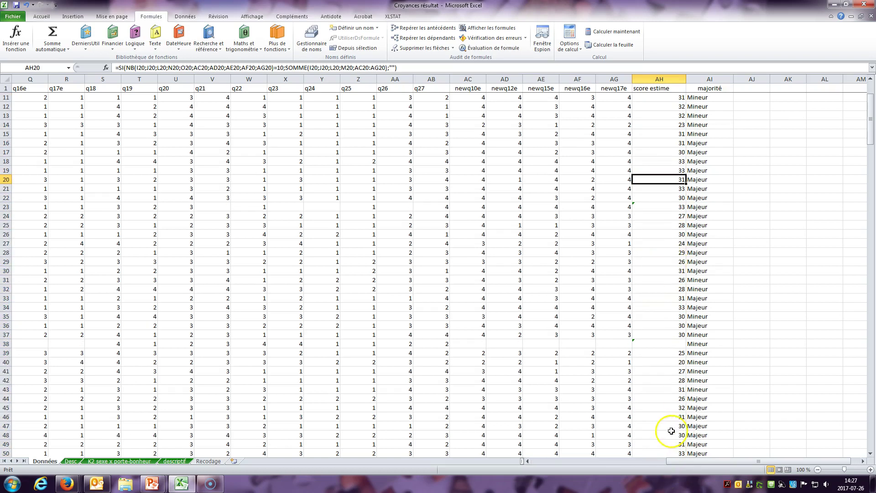
{"action": "scroll", "coordinate": [676, 164], "scroll_direction": "up", "scroll_amount": 3}
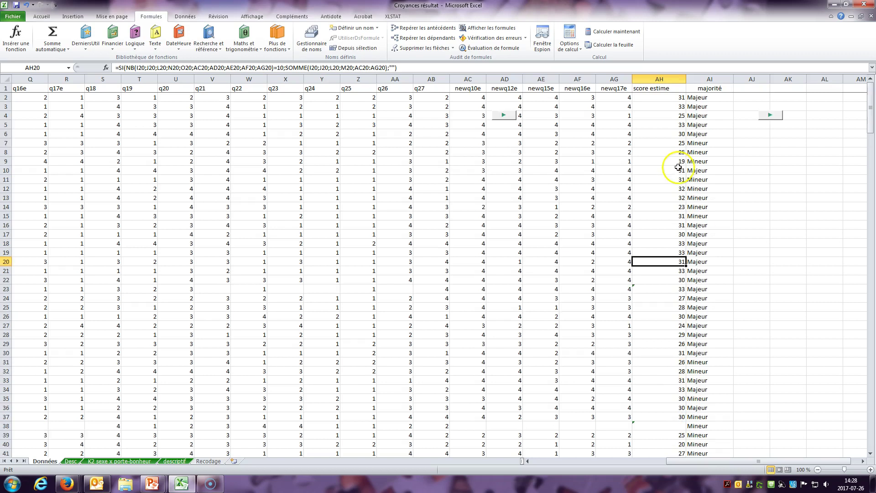
{"action": "scroll", "coordinate": [675, 162], "scroll_direction": "down", "scroll_amount": 4}
{"action": "left_click", "coordinate": [677, 317]}
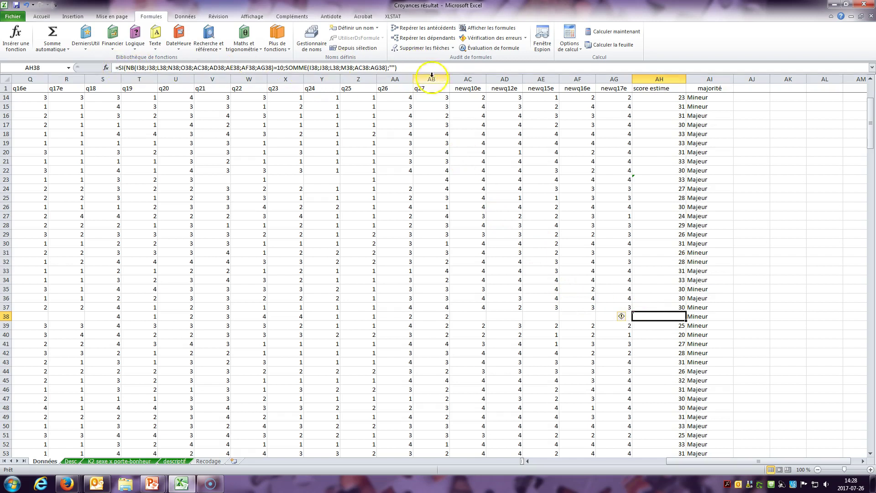
{"action": "left_click", "coordinate": [450, 68]}
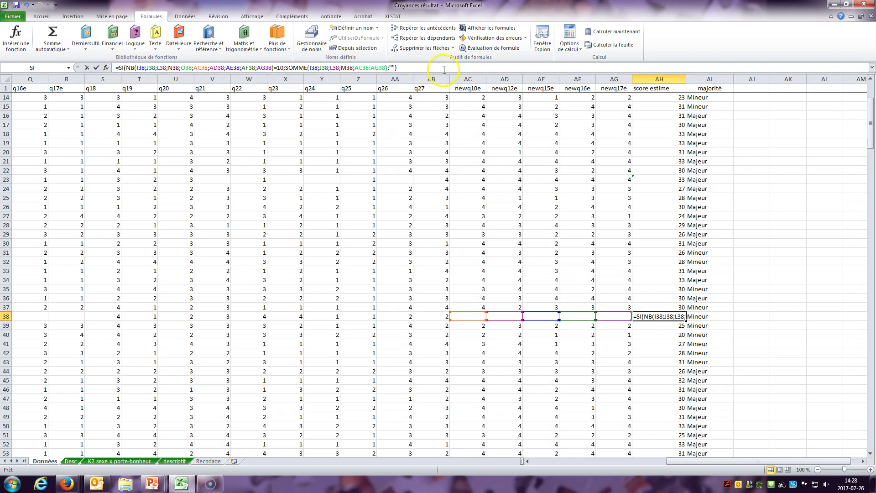
{"action": "left_click", "coordinate": [97, 67]}
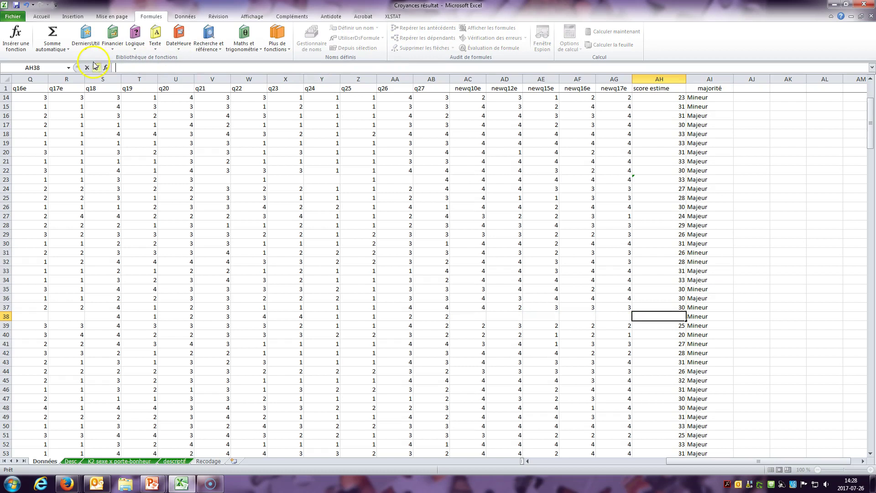
{"action": "left_click", "coordinate": [660, 344]}
{"action": "left_click", "coordinate": [667, 317]}
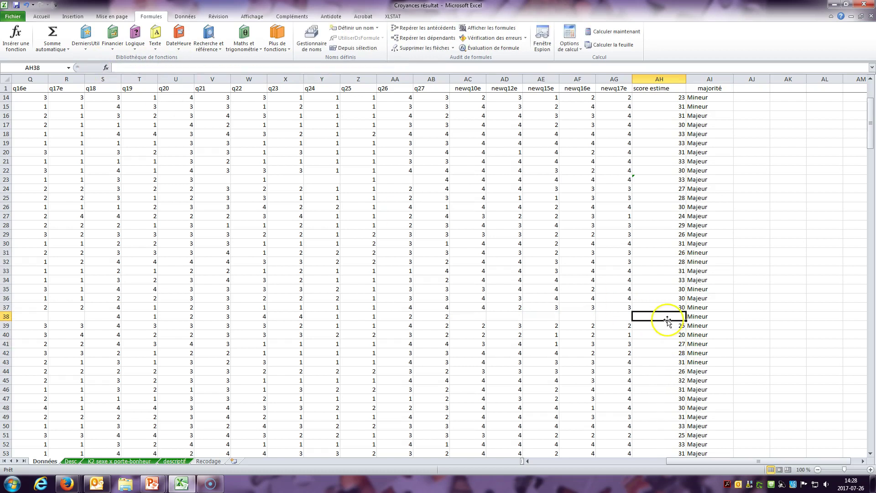
Delete the formula from the blank score estime cell AH97 and return to the first data rows
{"action": "scroll", "coordinate": [676, 291], "scroll_direction": "down", "scroll_amount": 8}
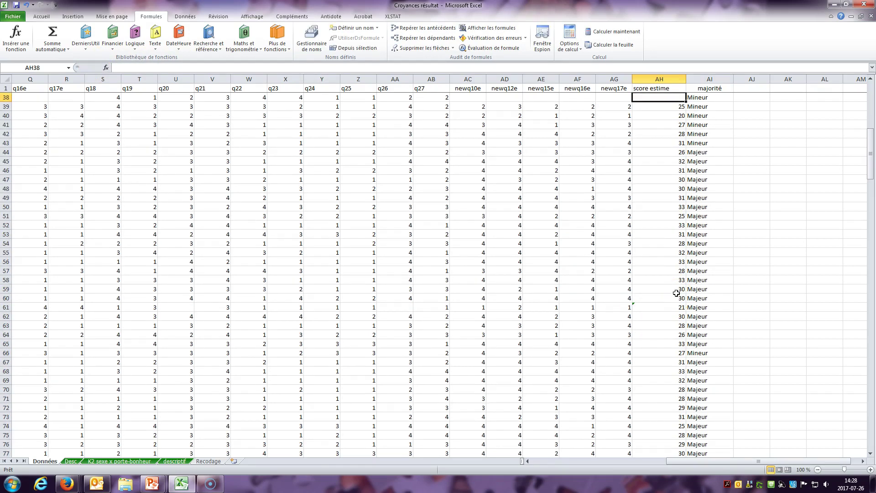
{"action": "scroll", "coordinate": [673, 272], "scroll_direction": "down", "scroll_amount": 8}
{"action": "scroll", "coordinate": [672, 269], "scroll_direction": "down", "scroll_amount": 2}
{"action": "left_click", "coordinate": [666, 363]}
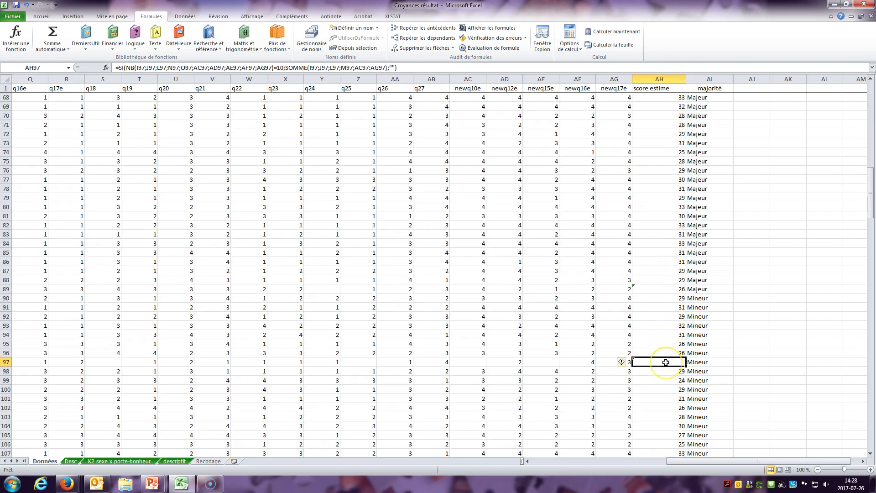
{"action": "double_click", "coordinate": [666, 362]}
{"action": "scroll", "coordinate": [683, 350], "scroll_direction": "down", "scroll_amount": 7}
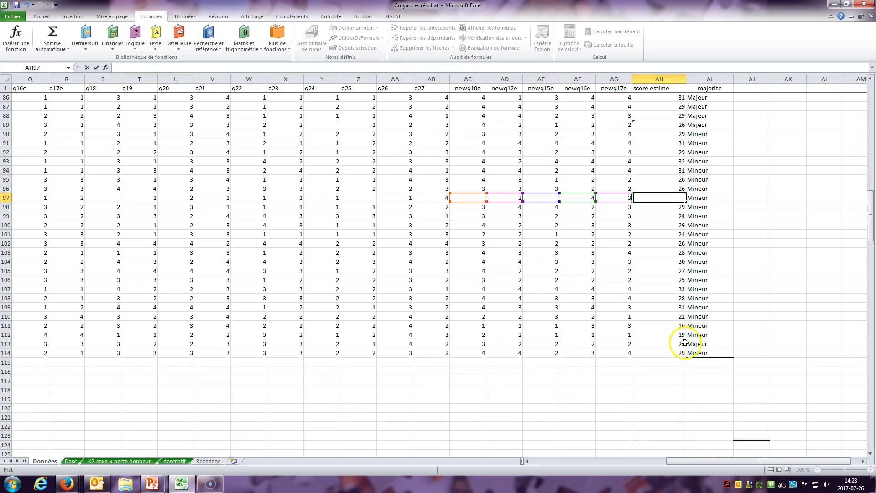
{"action": "left_click", "coordinate": [680, 351]}
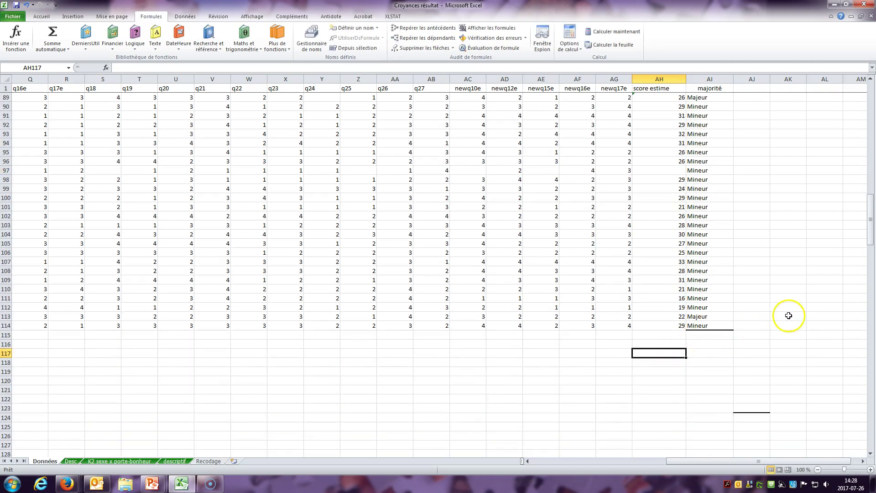
{"action": "scroll", "coordinate": [794, 313], "scroll_direction": "up", "scroll_amount": 7}
{"action": "scroll", "coordinate": [794, 313], "scroll_direction": "up", "scroll_amount": 20}
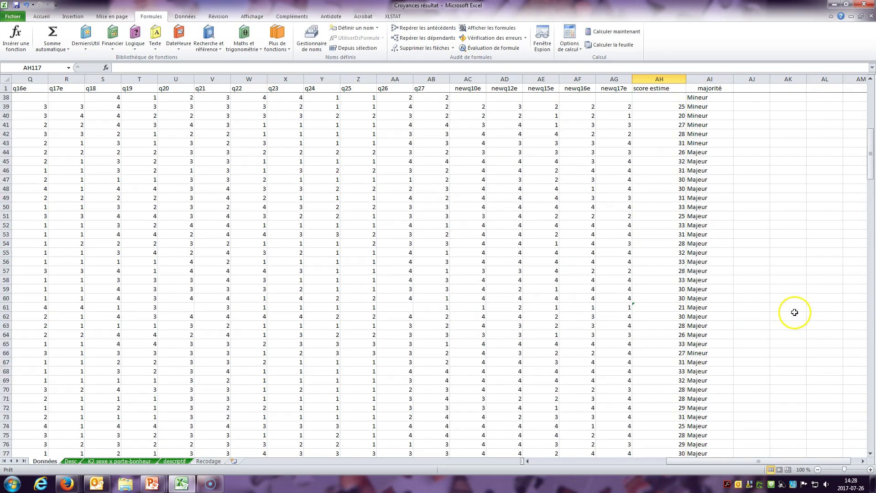
{"action": "scroll", "coordinate": [797, 321], "scroll_direction": "up", "scroll_amount": 2}
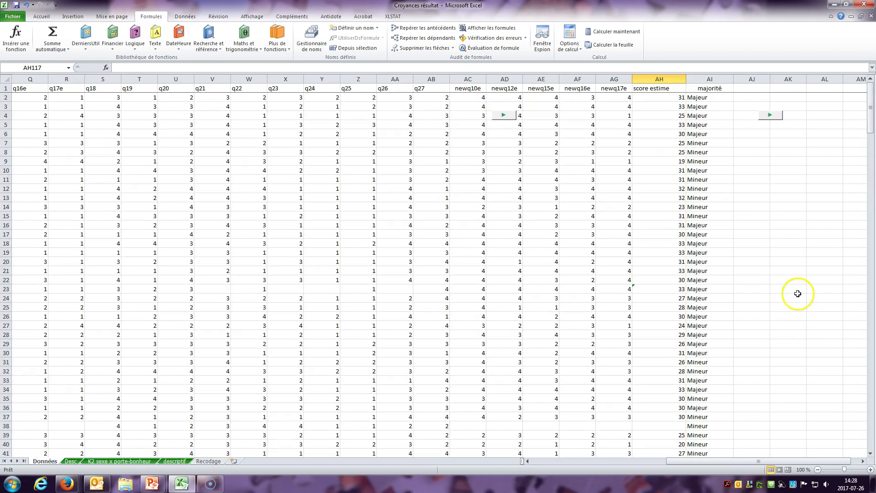